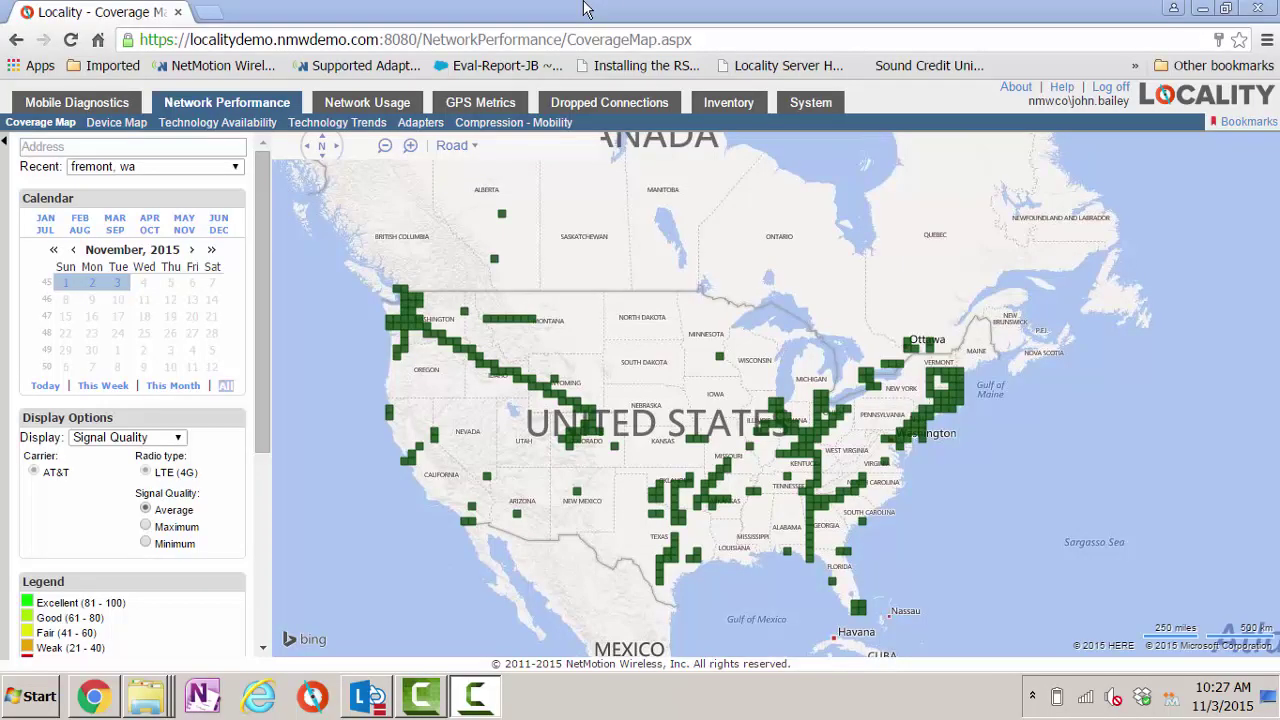
{"action": "left_click", "coordinate": [585, 8]}
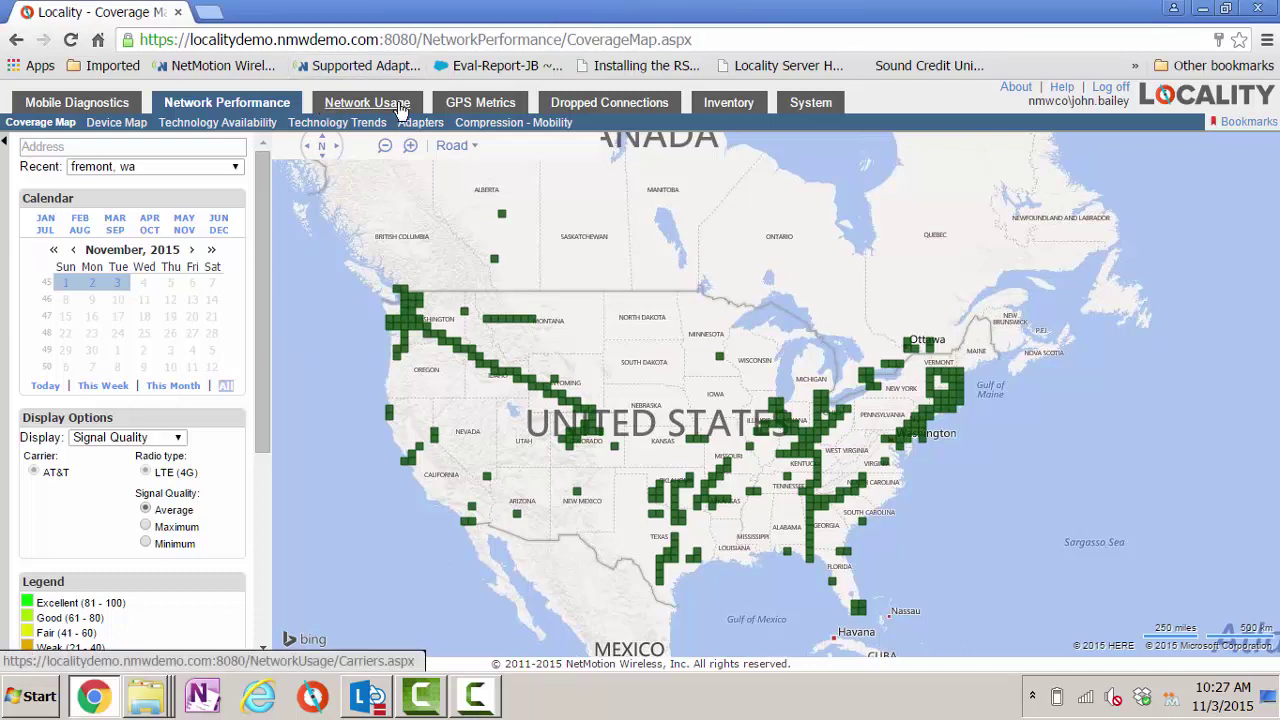
{"action": "left_click", "coordinate": [446, 147]}
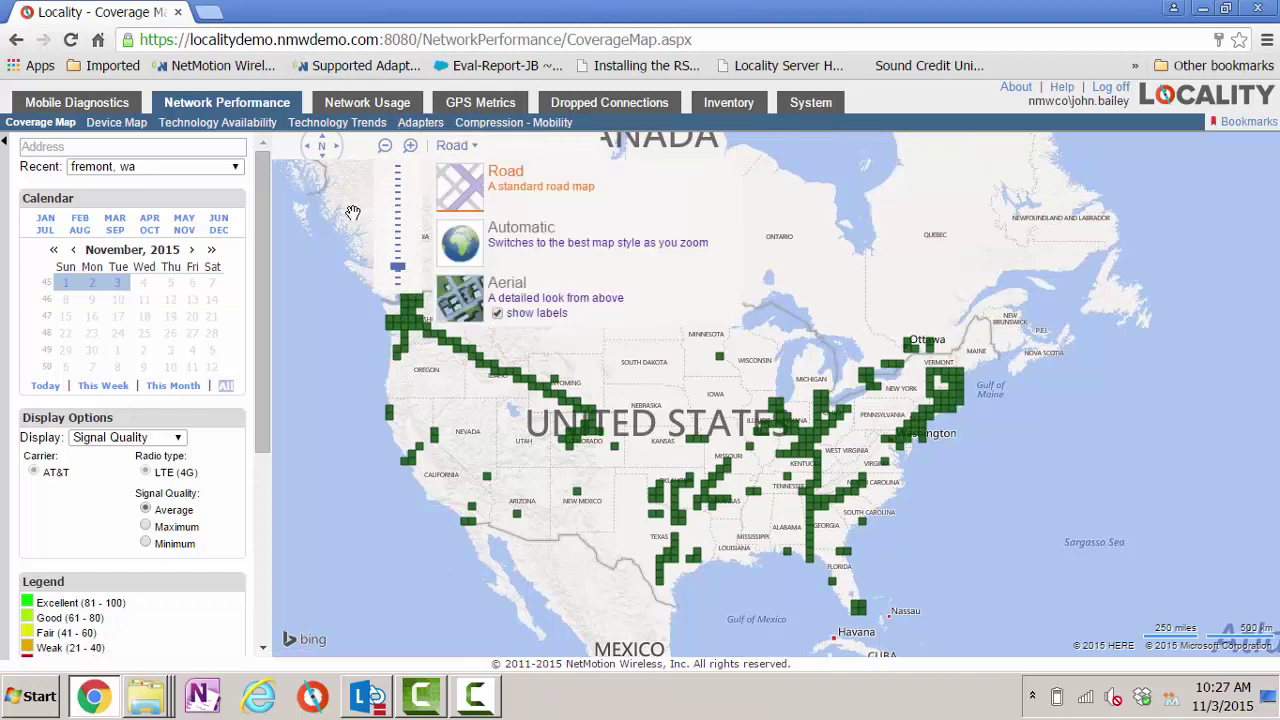
{"action": "left_click", "coordinate": [316, 253]}
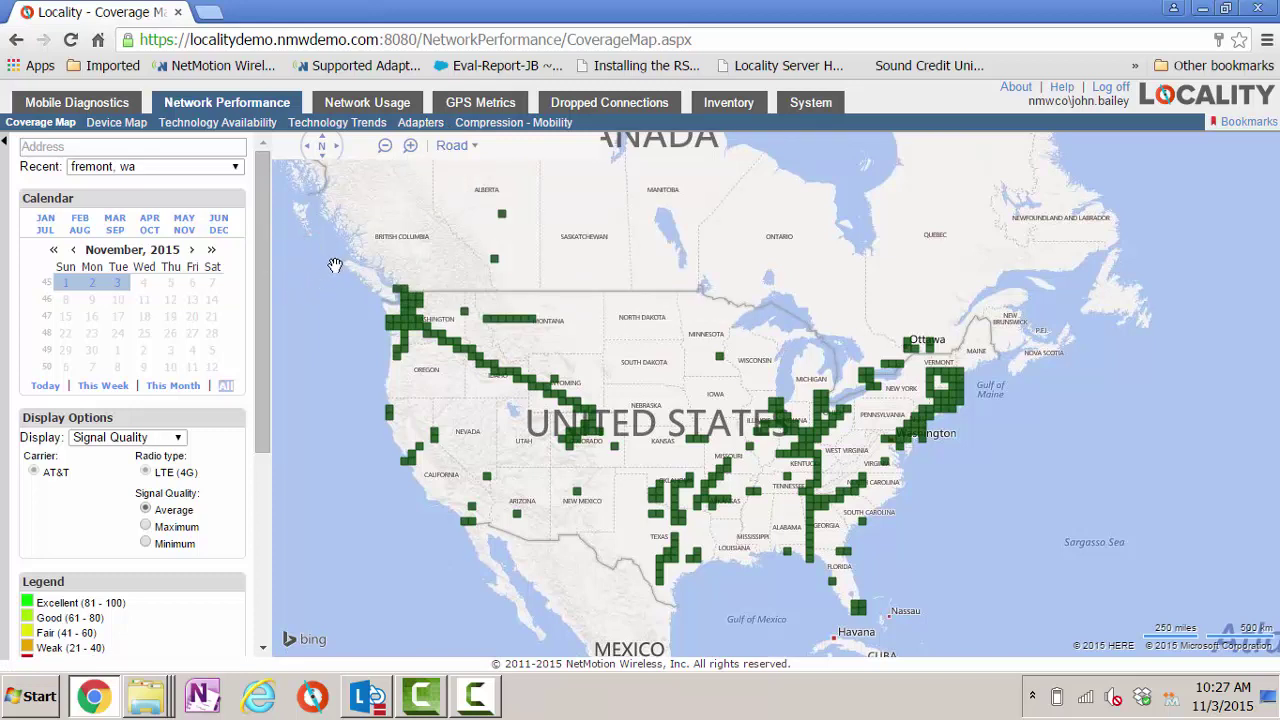
Find "fremont, wa" on the coverage map and open the details of an AT&T grid cell near N 36th St.
{"action": "left_click", "coordinate": [162, 144]}
{"action": "type", "text": "fremont, wa"}
{"action": "key", "text": "Return"}
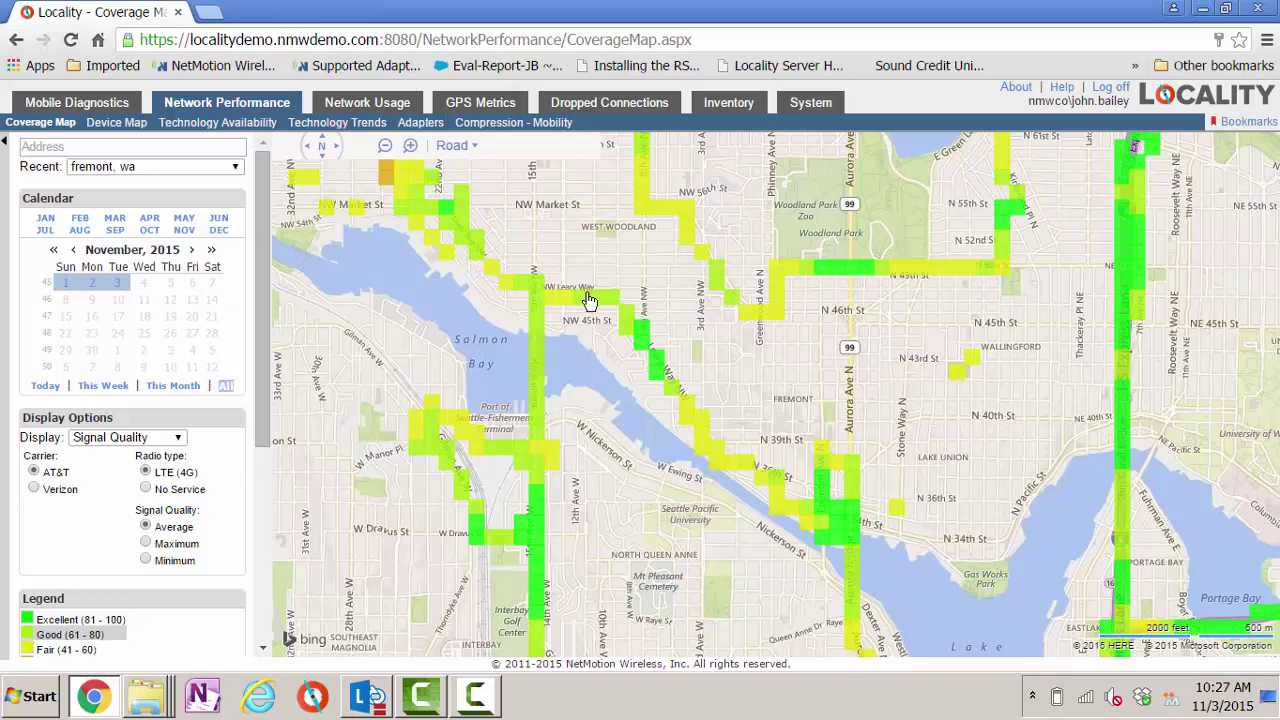
{"action": "left_click", "coordinate": [774, 477]}
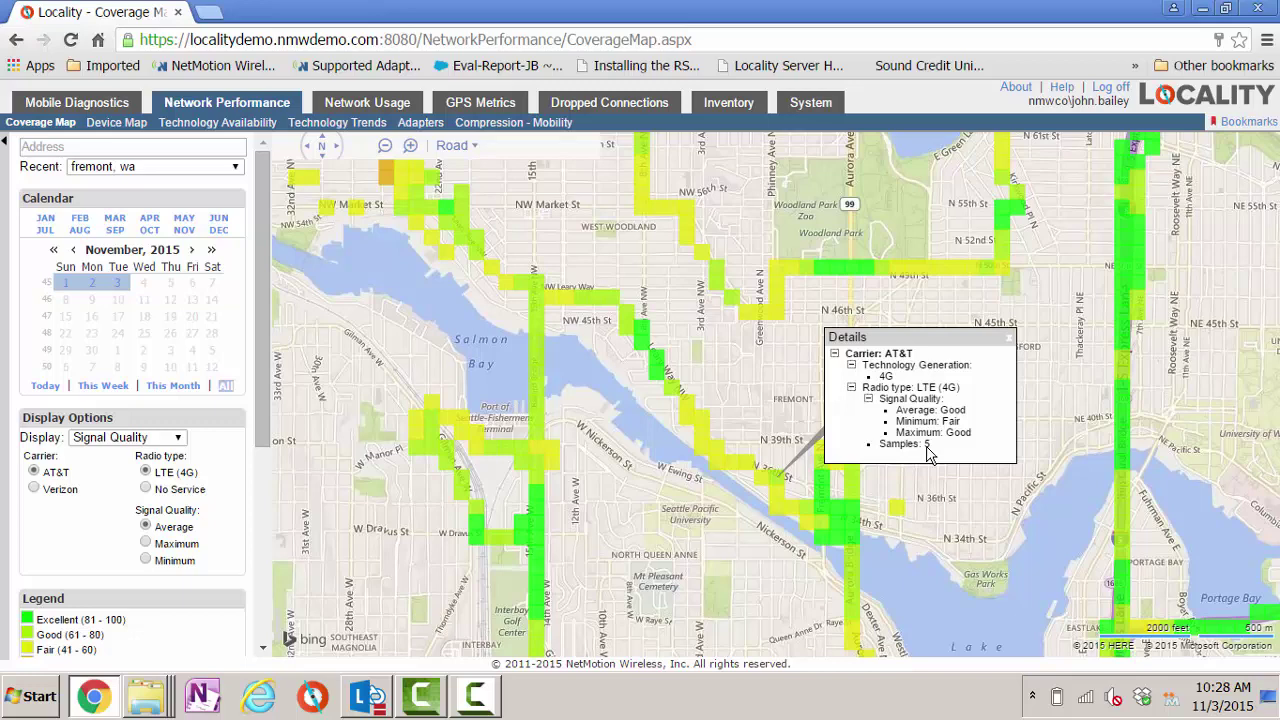
Switch the coverage map to Verizon and open the details of a grid cell beside Fremont Ave N, near N 34th St.
{"action": "left_click", "coordinate": [34, 489]}
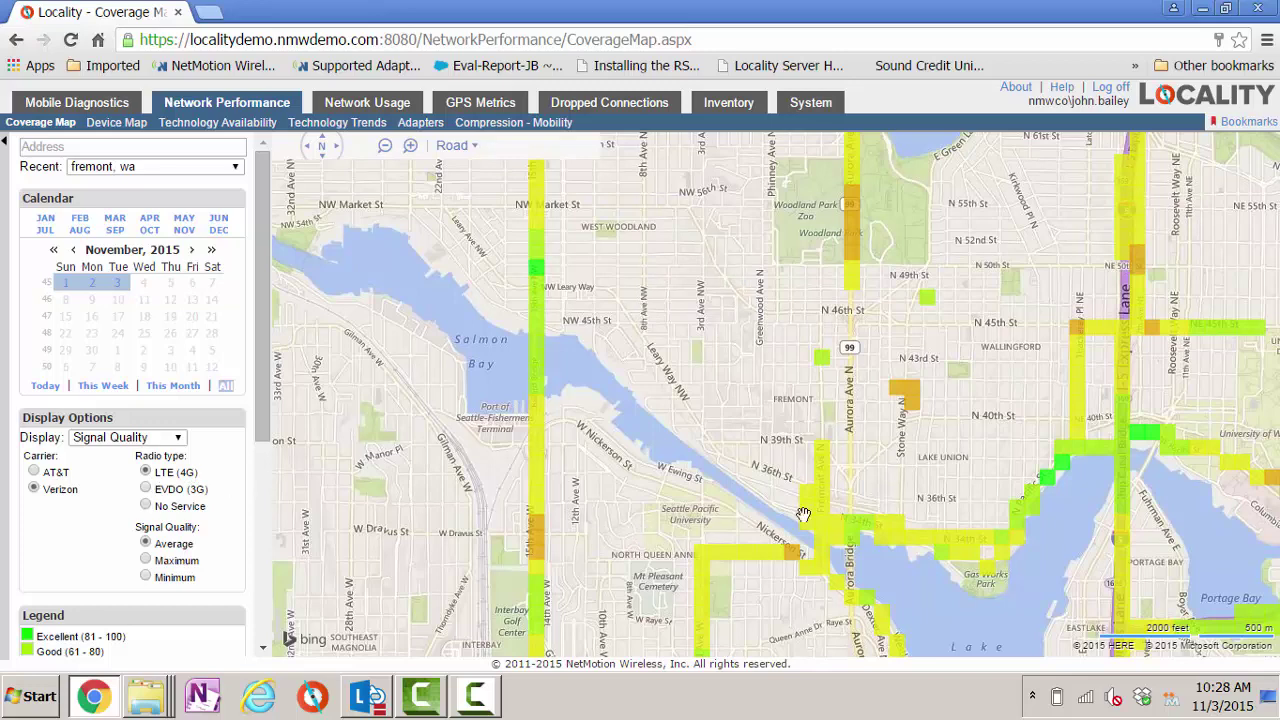
{"action": "left_click", "coordinate": [829, 533]}
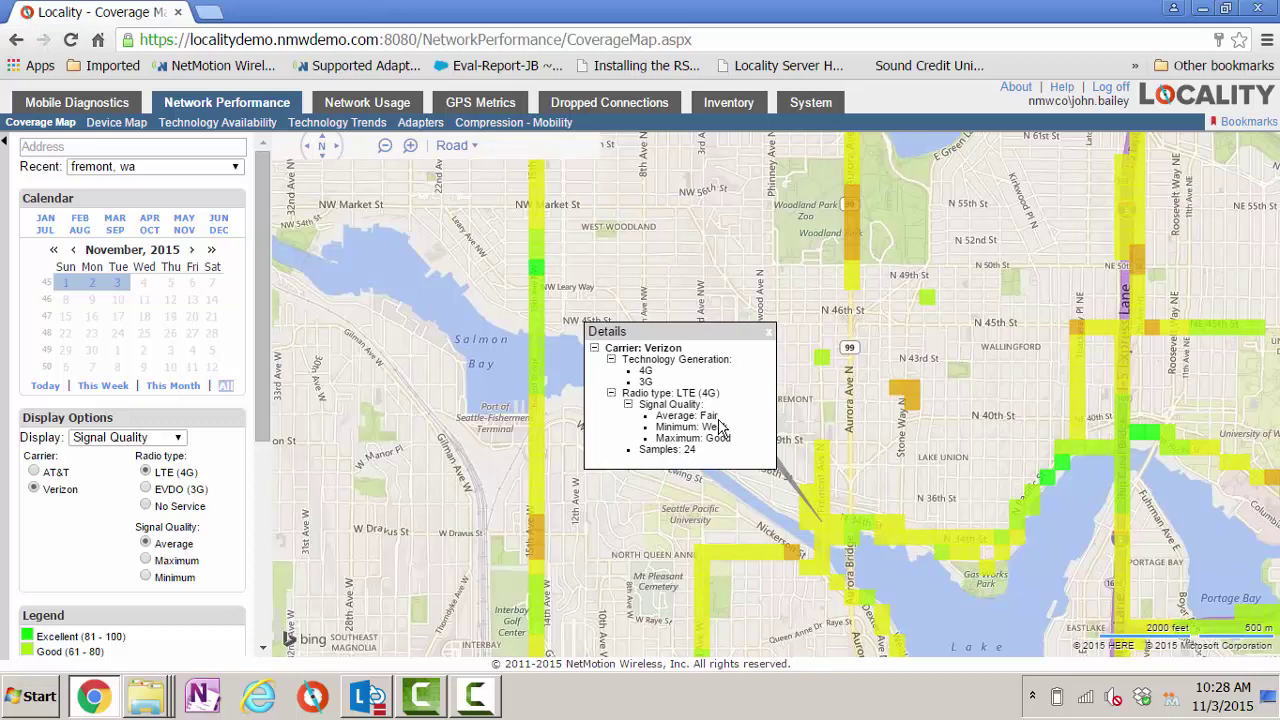
Change the radio type to EVDO (3G) and close the grid cell details.
{"action": "left_click", "coordinate": [146, 490]}
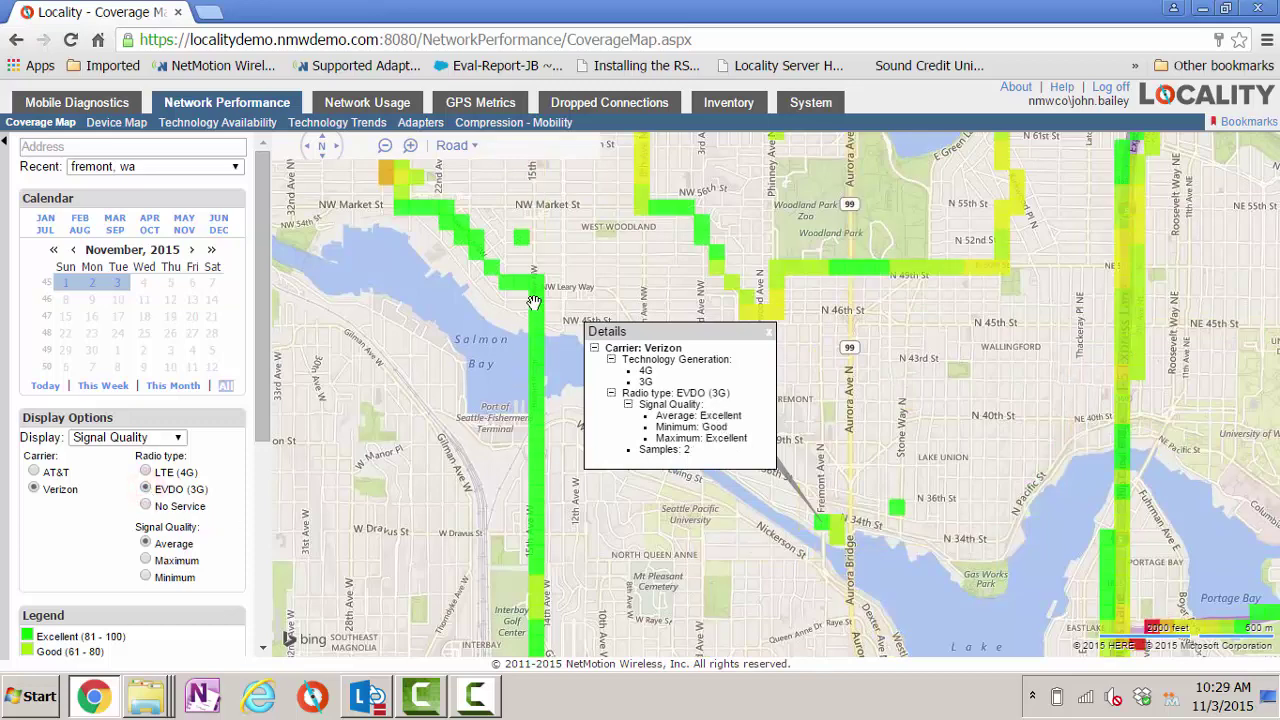
{"action": "left_click", "coordinate": [769, 334]}
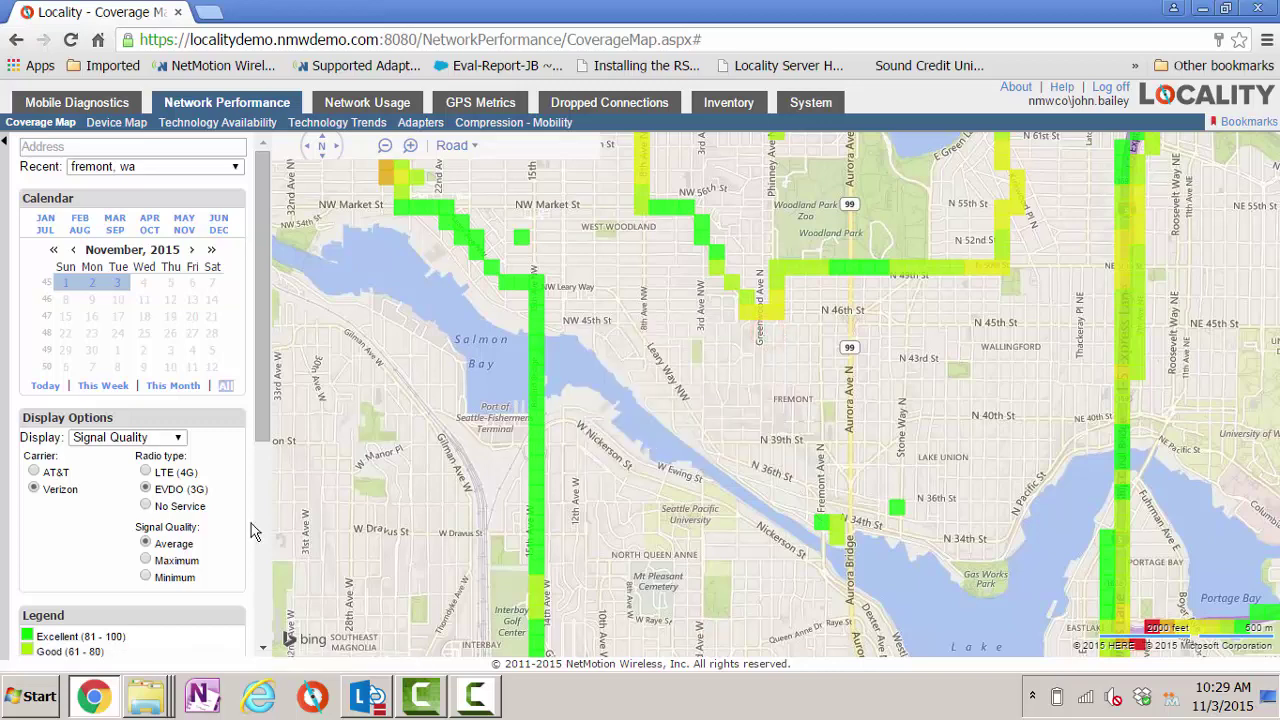
{"action": "left_click_drag", "start_coordinate": [259, 354], "coordinate": [261, 447]}
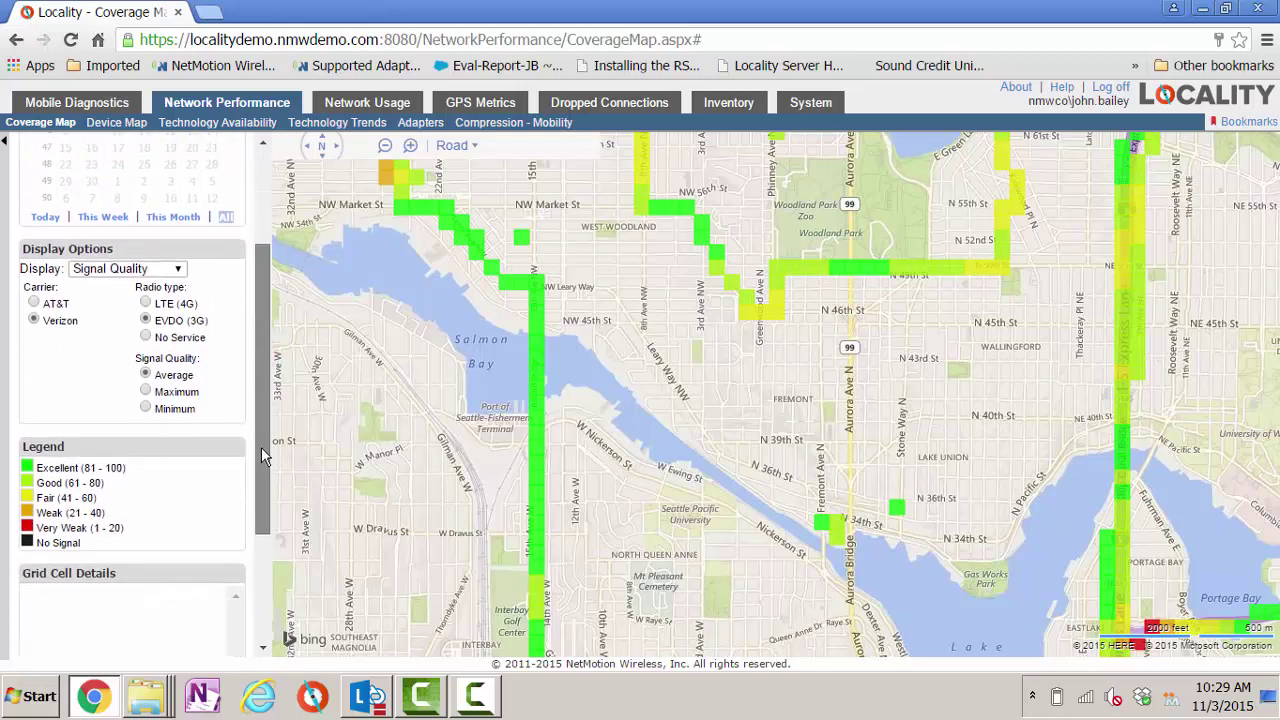
On the Device Map, search for the user's devices by name with a trailing wildcard and load the trace of the e6330 device.
{"action": "left_click", "coordinate": [118, 128]}
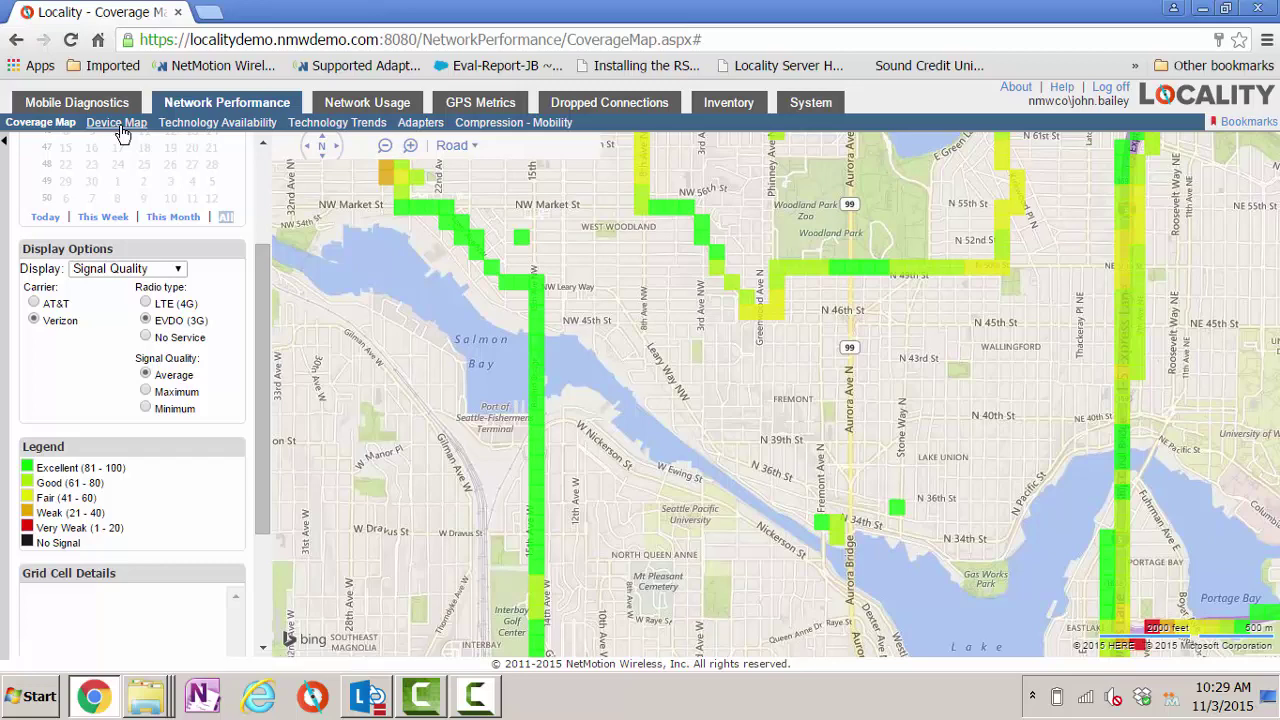
{"action": "left_click", "coordinate": [118, 128]}
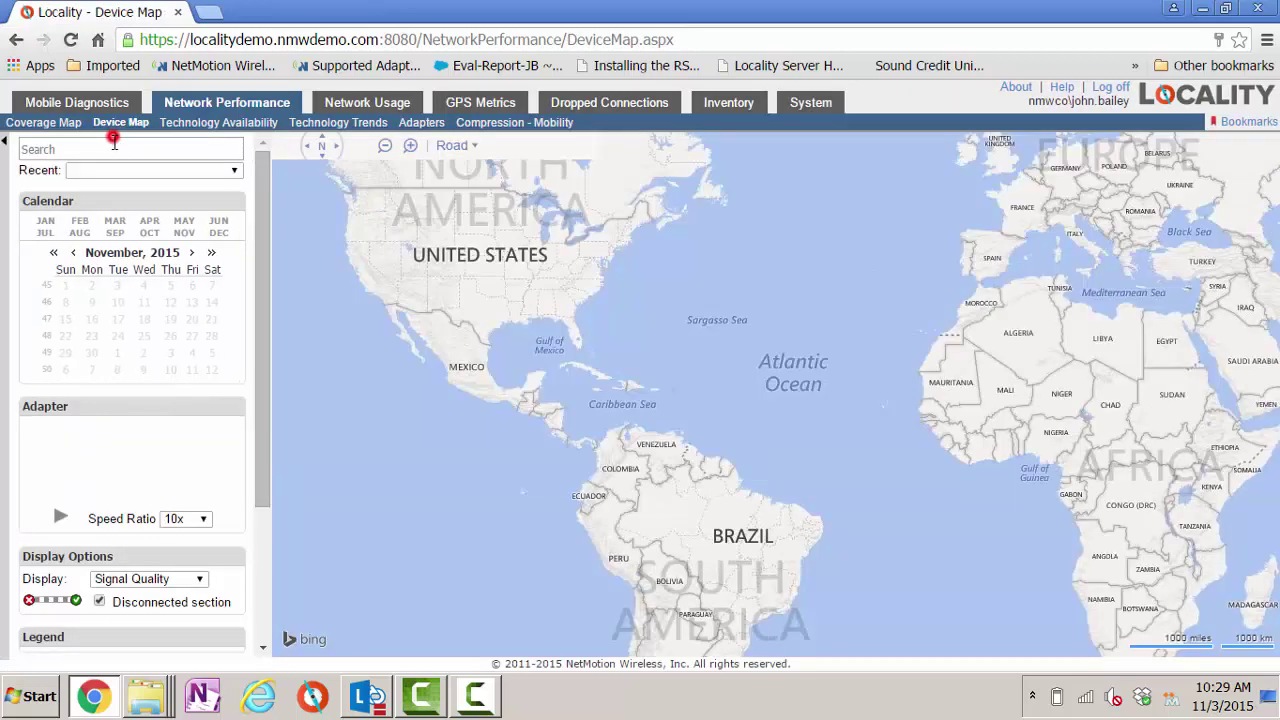
{"action": "left_click", "coordinate": [113, 146]}
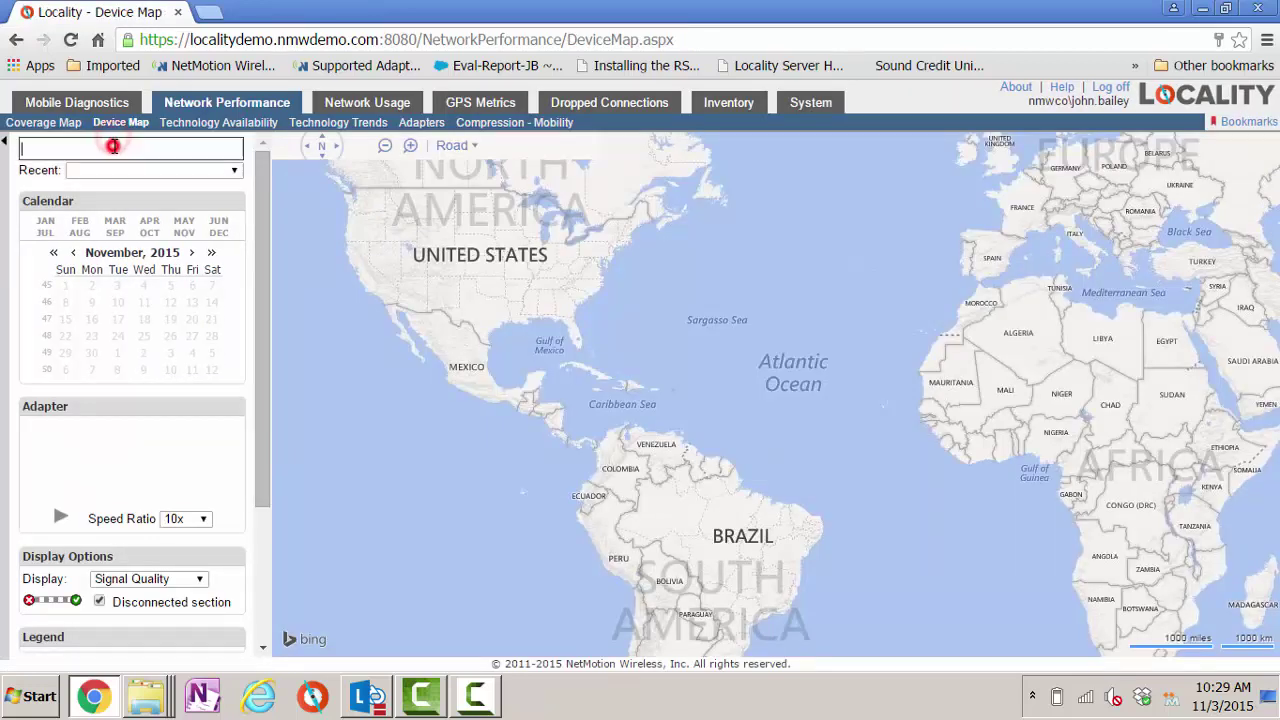
{"action": "type", "text": "jbailey*"}
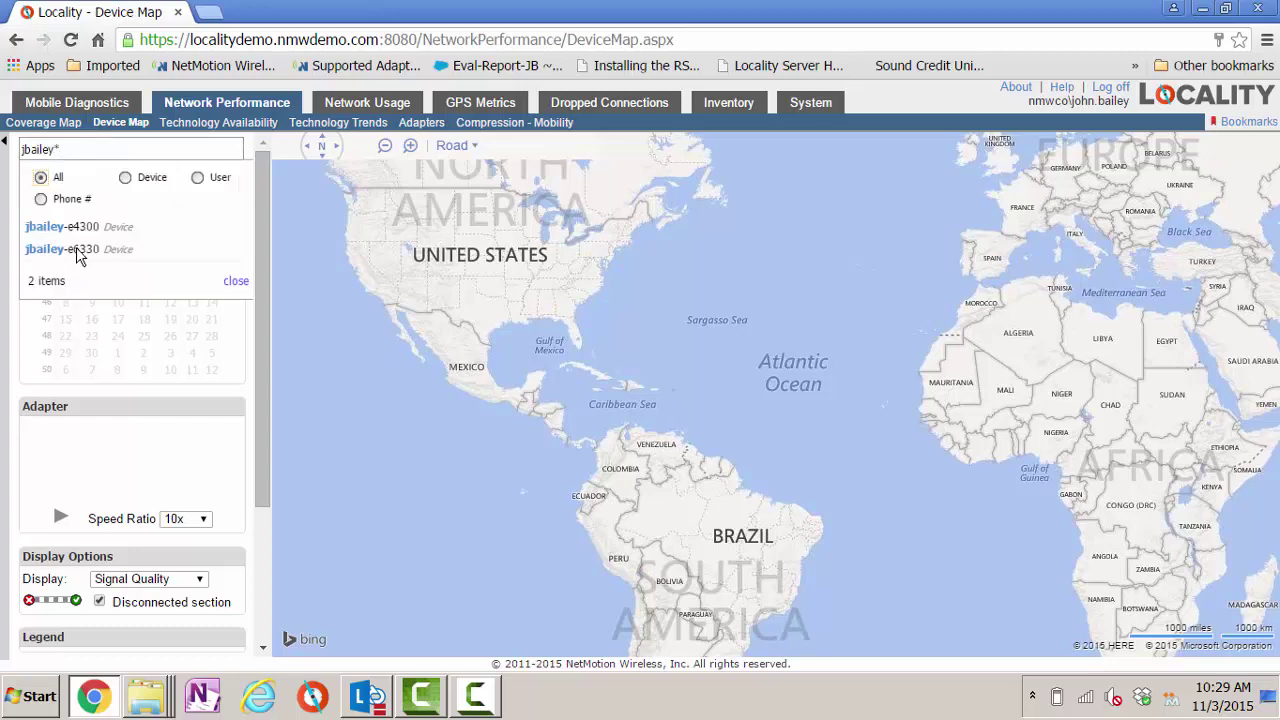
{"action": "left_click", "coordinate": [79, 252]}
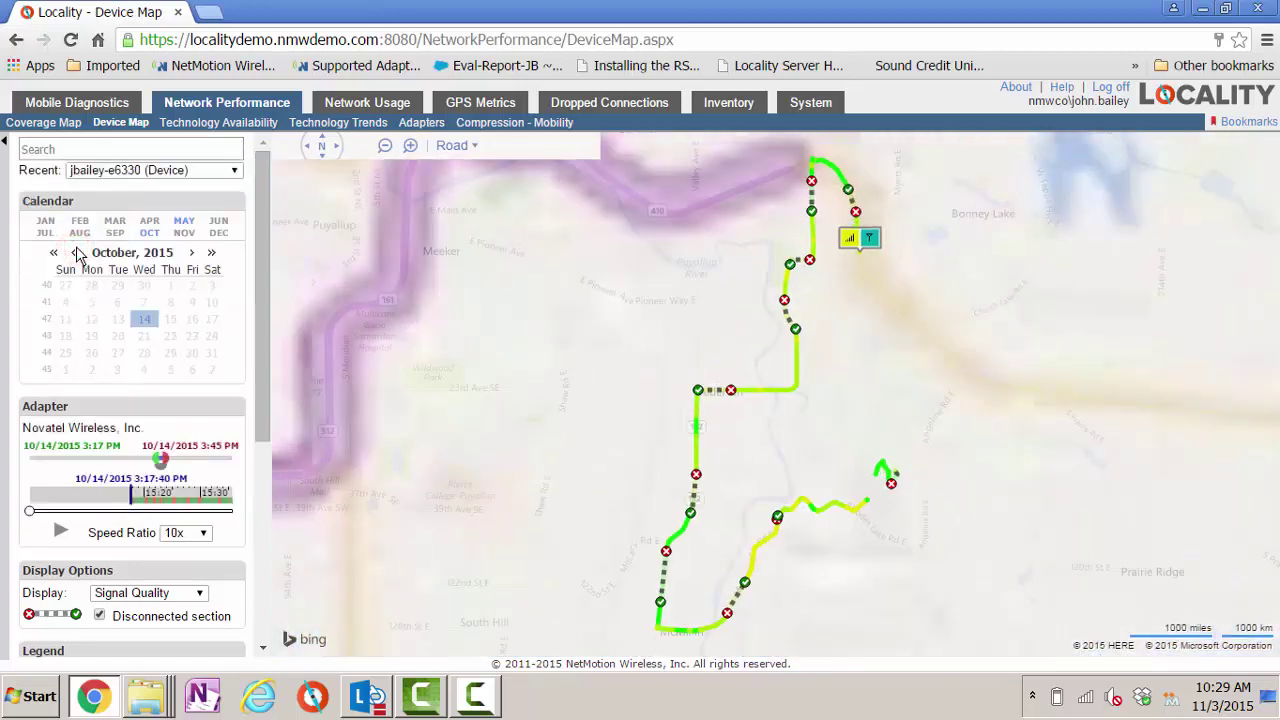
Move the trace marker slightly along the route and examine the carrier and signal readings in its Trace Details.
{"action": "left_click_drag", "start_coordinate": [930, 284], "coordinate": [842, 316]}
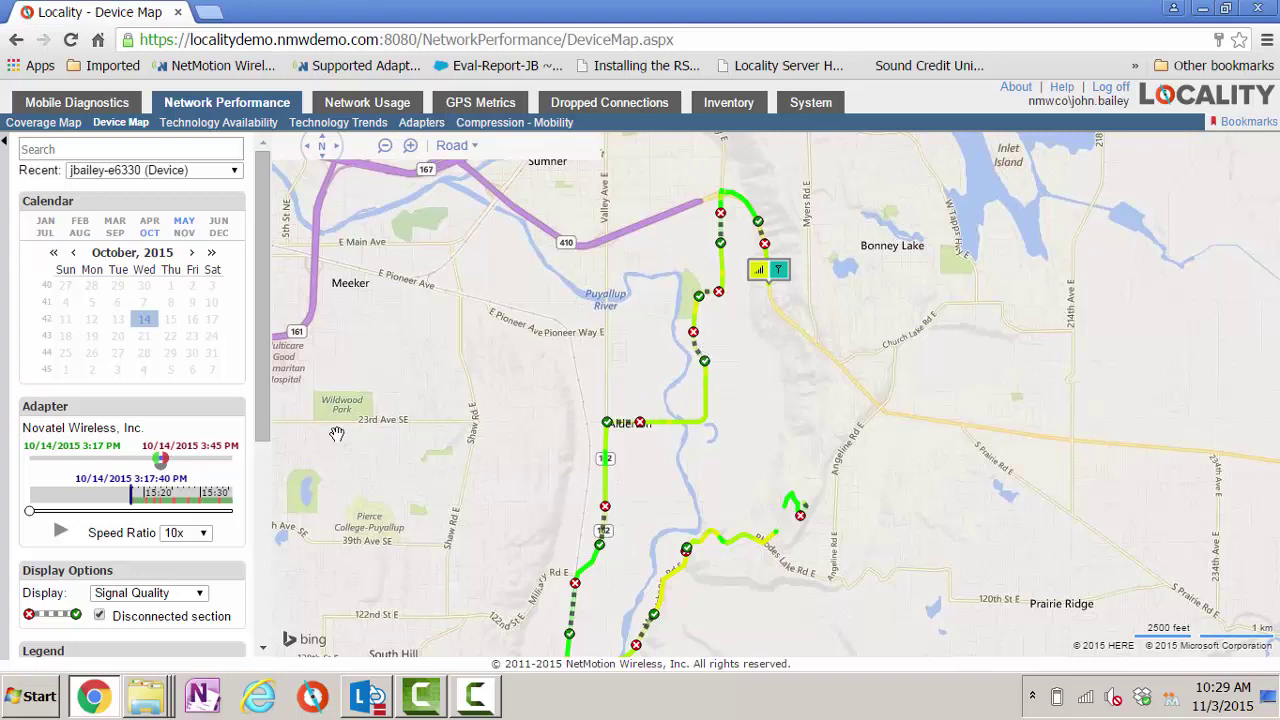
{"action": "mouse_move", "coordinate": [762, 272]}
{"action": "left_mouse_down"}
{"action": "mouse_move", "coordinate": [730, 205]}
{"action": "mouse_move", "coordinate": [775, 235]}
{"action": "mouse_move", "coordinate": [790, 265]}
{"action": "mouse_move", "coordinate": [792, 248]}
{"action": "left_mouse_up"}
{"action": "double_click", "coordinate": [775, 215]}
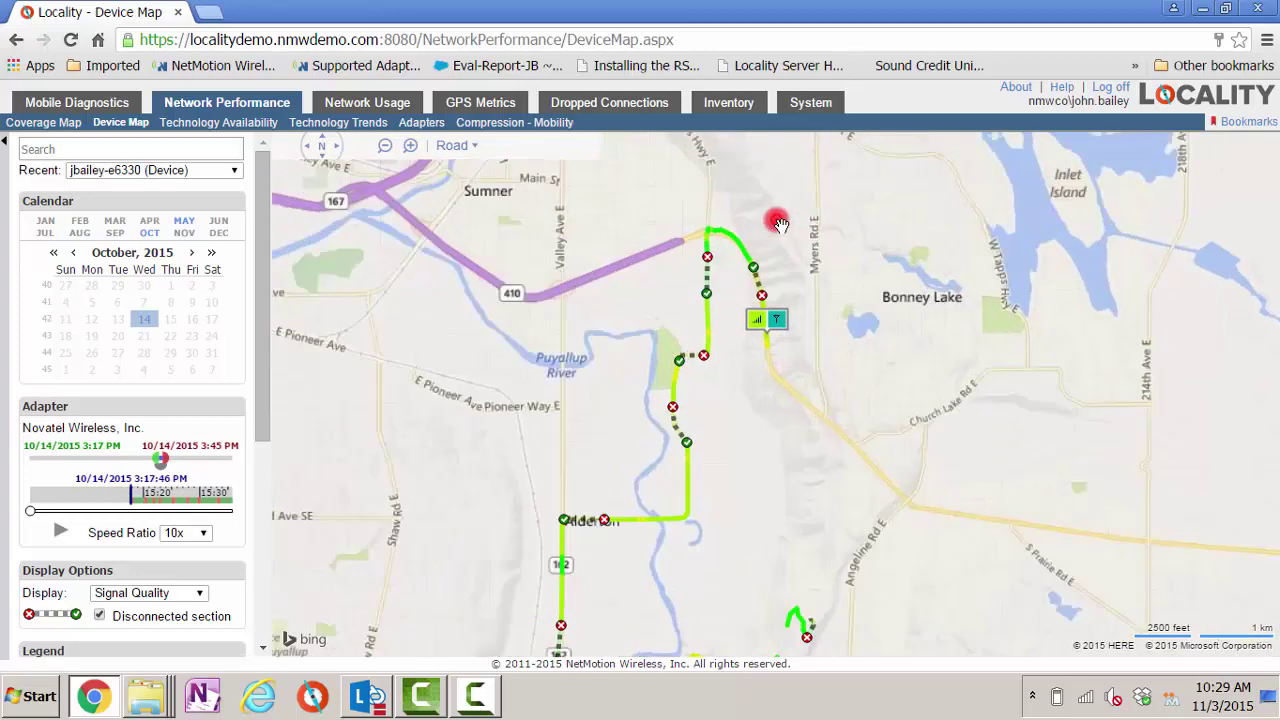
{"action": "left_click_drag", "start_coordinate": [258, 384], "coordinate": [257, 596]}
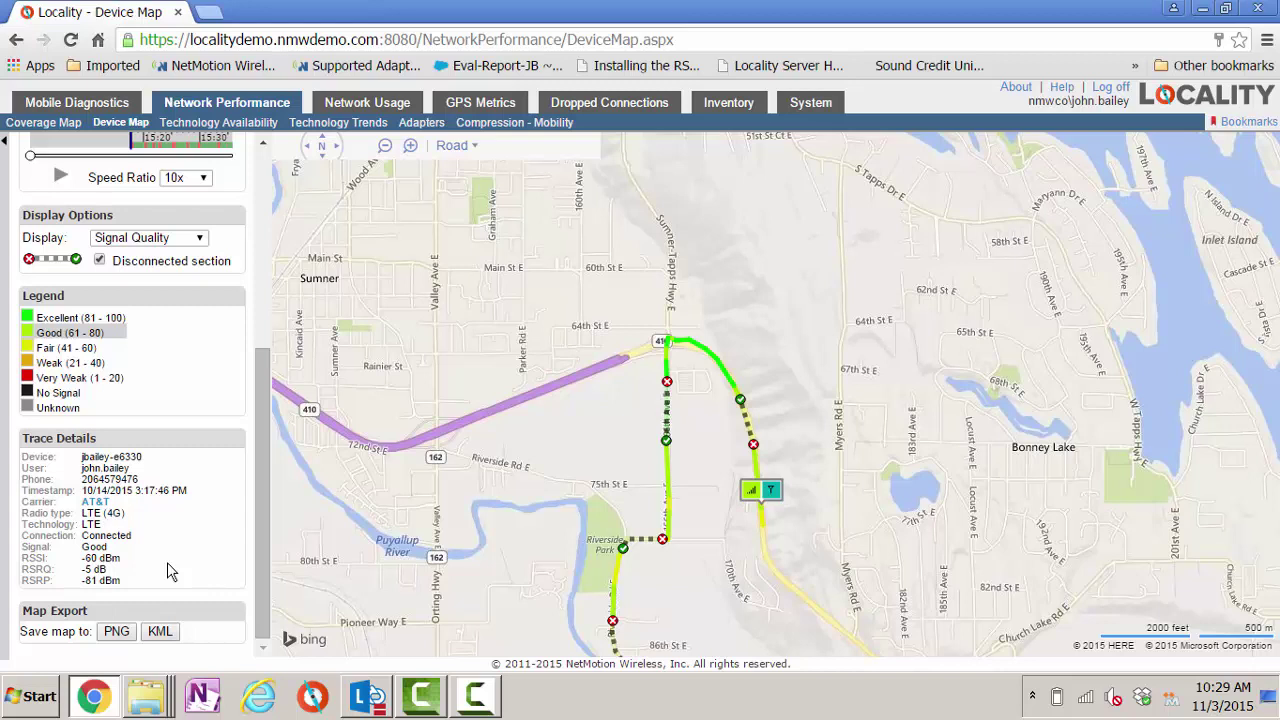
{"action": "left_click", "coordinate": [66, 570]}
Move the trace marker across the first disconnected section to just past its reconnection point, and start the trace playback.
{"action": "left_click", "coordinate": [755, 488]}
{"action": "left_click_drag", "start_coordinate": [757, 488], "coordinate": [755, 446]}
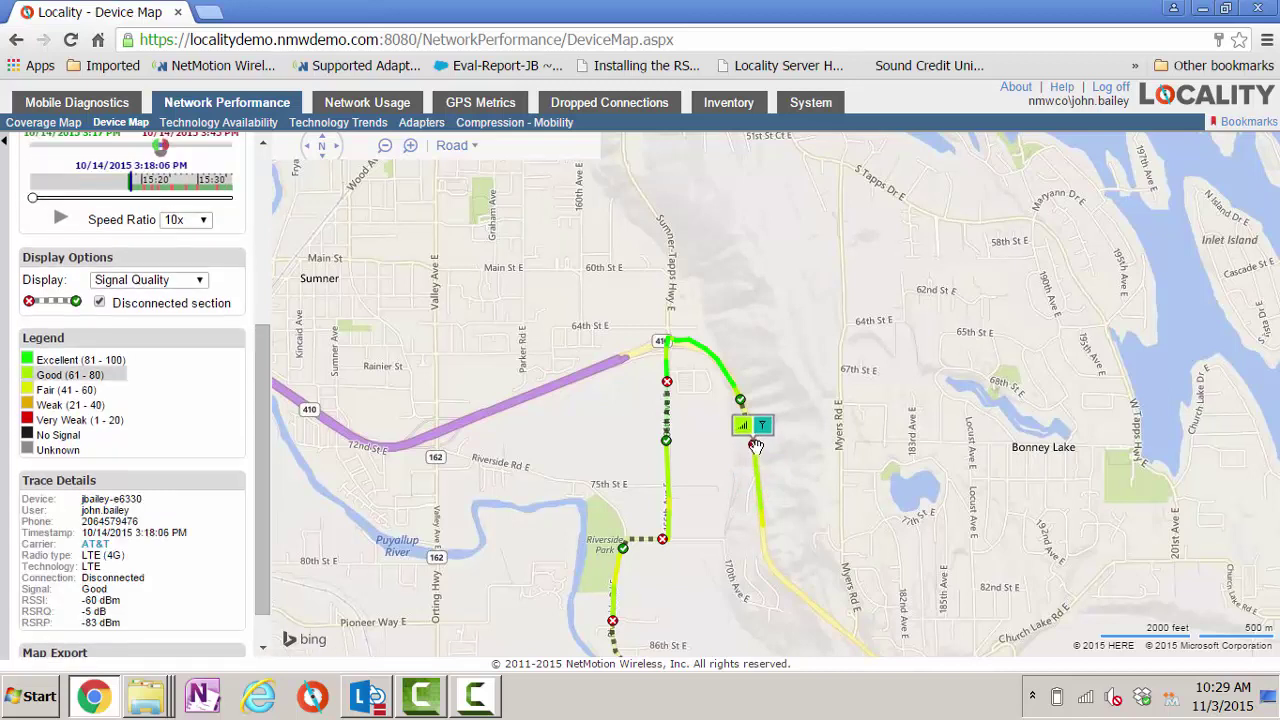
{"action": "left_click_drag", "start_coordinate": [770, 430], "coordinate": [755, 377]}
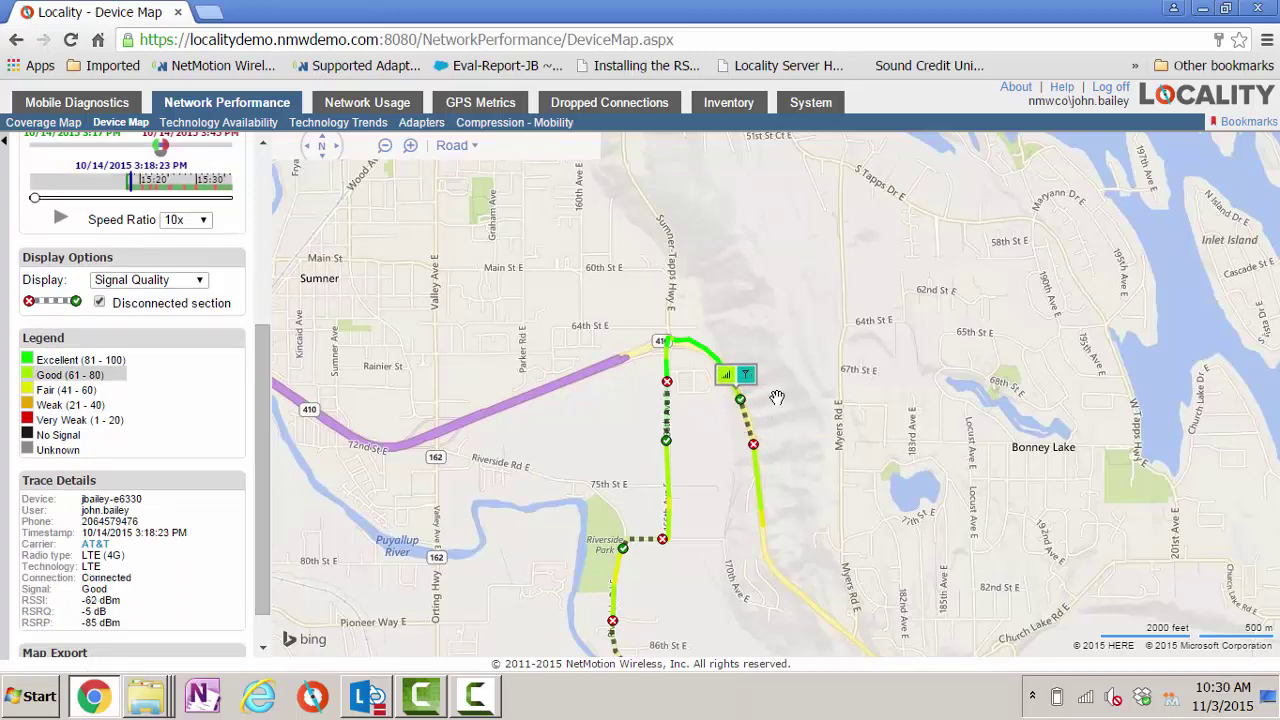
{"action": "scroll", "coordinate": [770, 392], "scroll_direction": "up", "scroll_amount": 1}
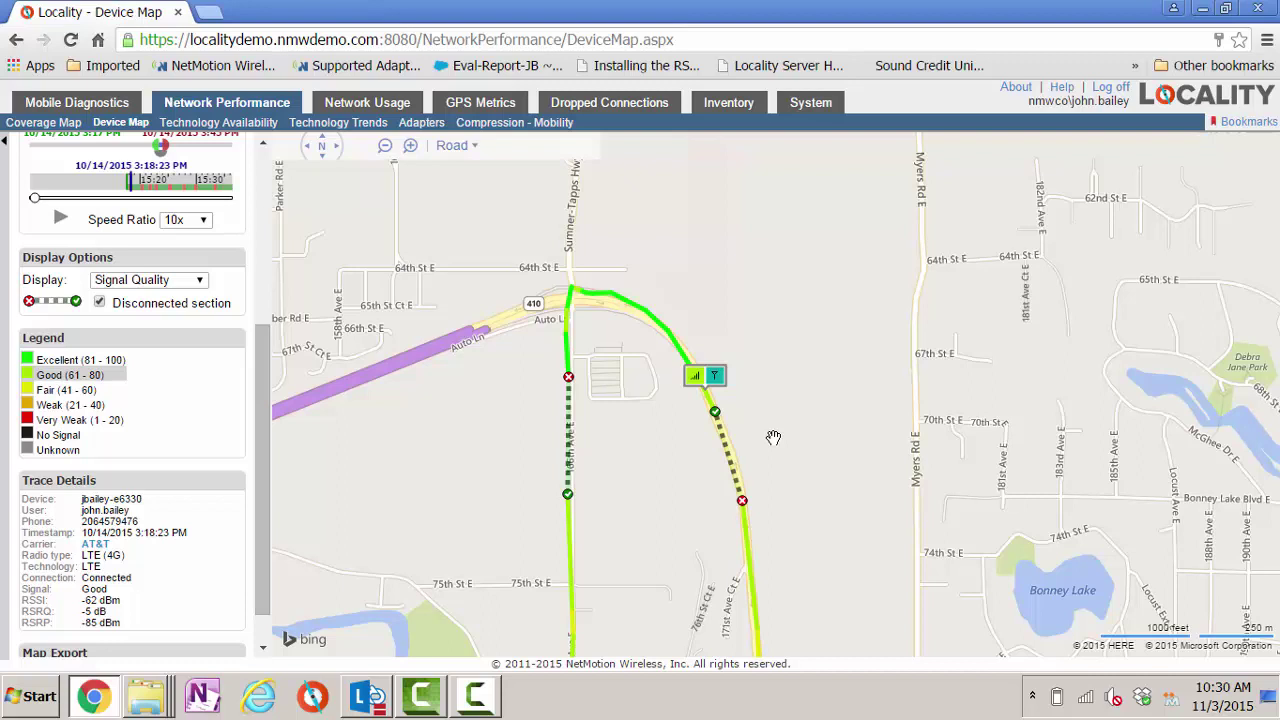
{"action": "left_click", "coordinate": [60, 219]}
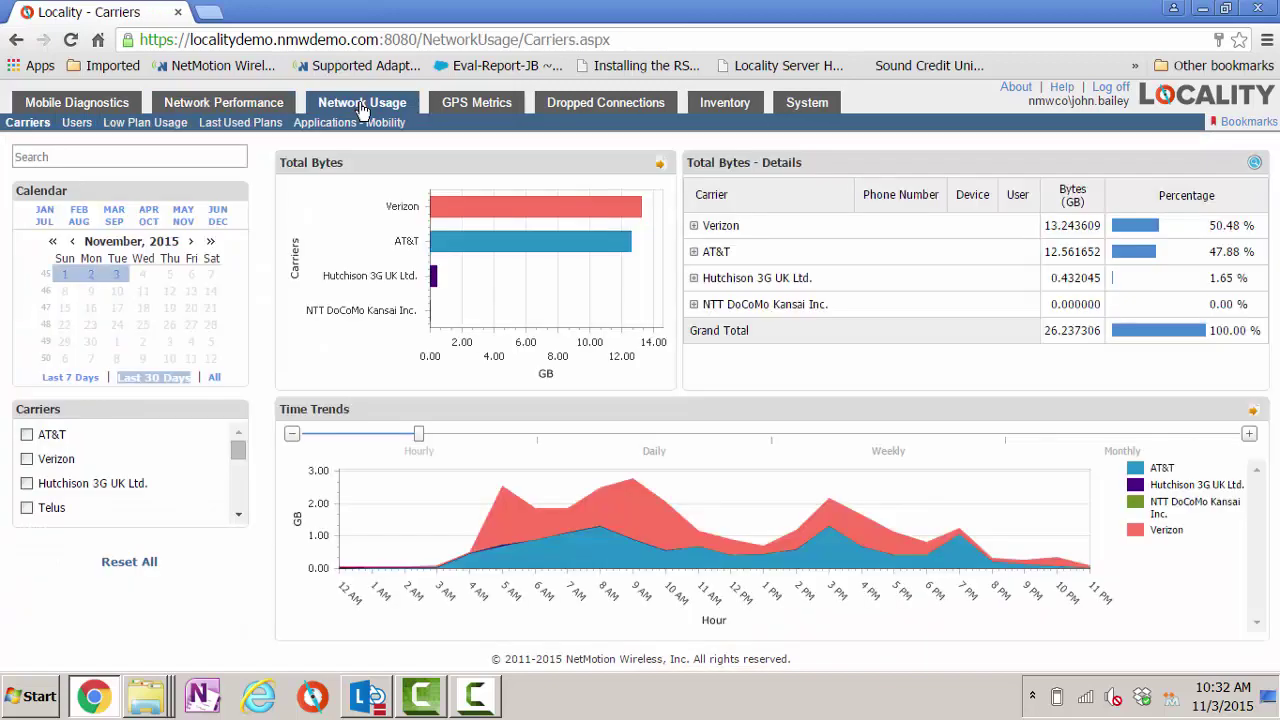
View the Network Usage carrier report for all dates, and return it to the last 30 days.
{"action": "left_click", "coordinate": [211, 379]}
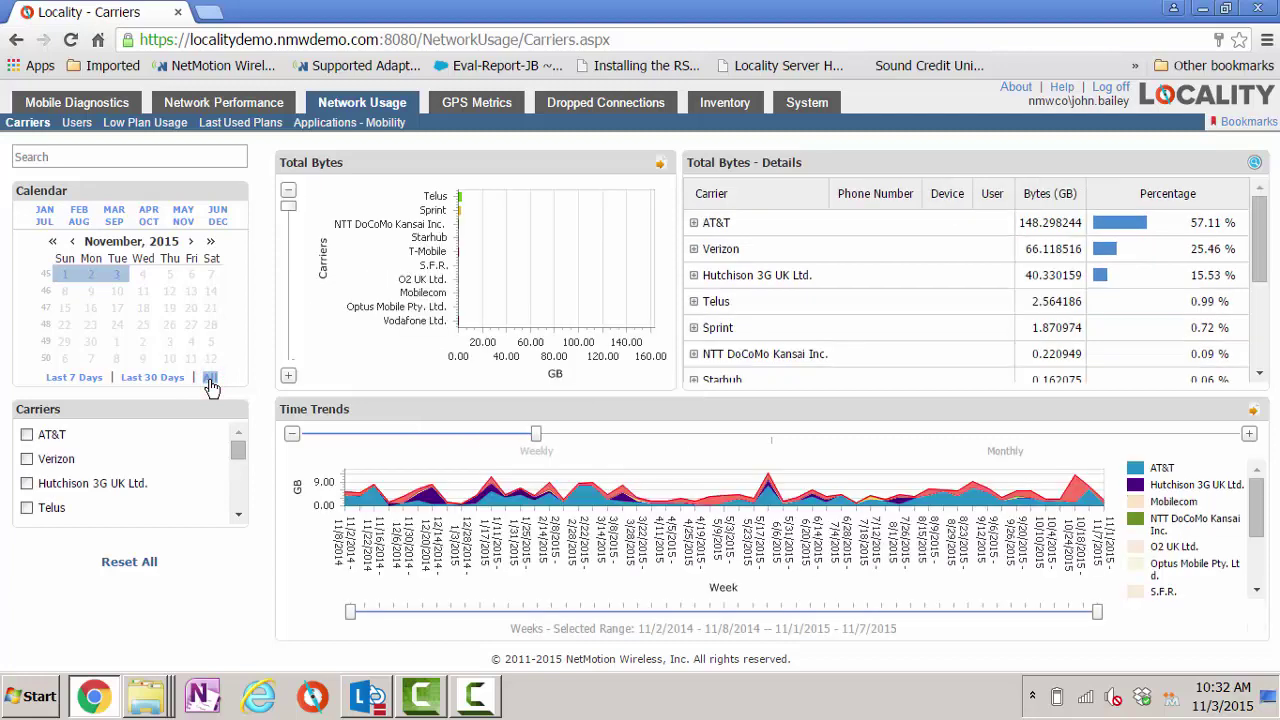
{"action": "left_click", "coordinate": [159, 380]}
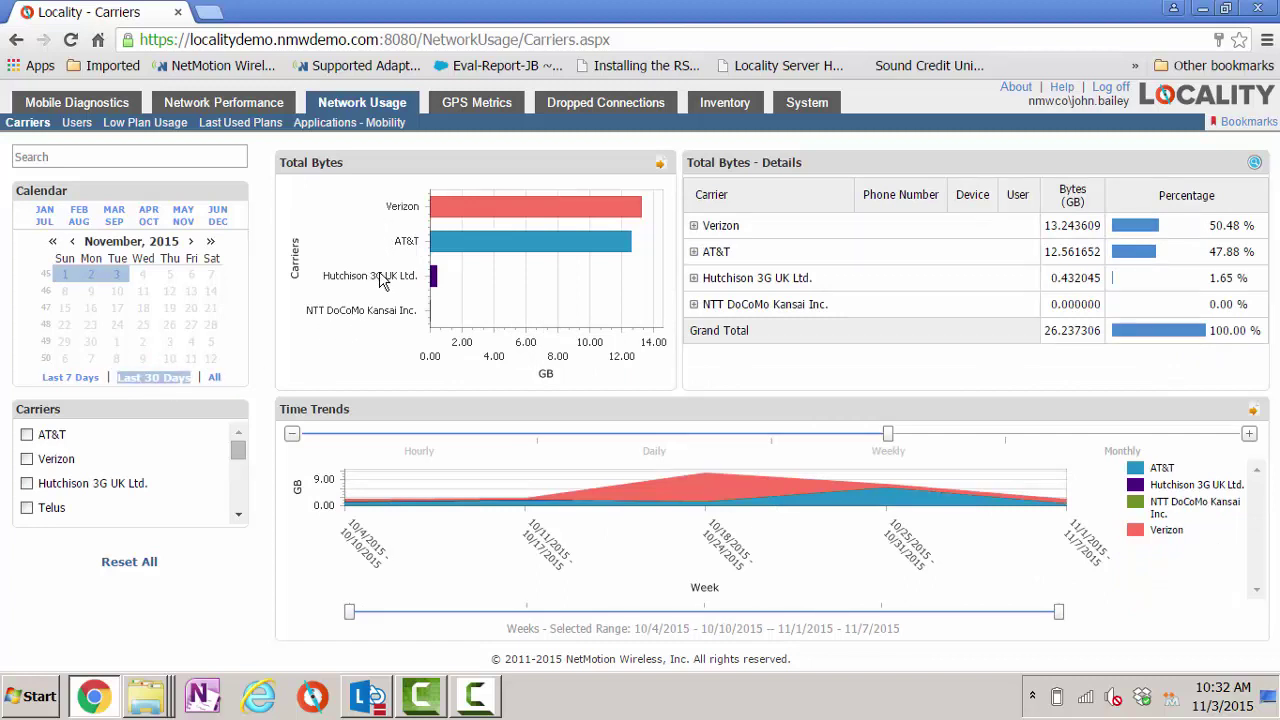
Review the last 30 days of network usage by user and by Mobility application.
{"action": "left_click", "coordinate": [77, 122]}
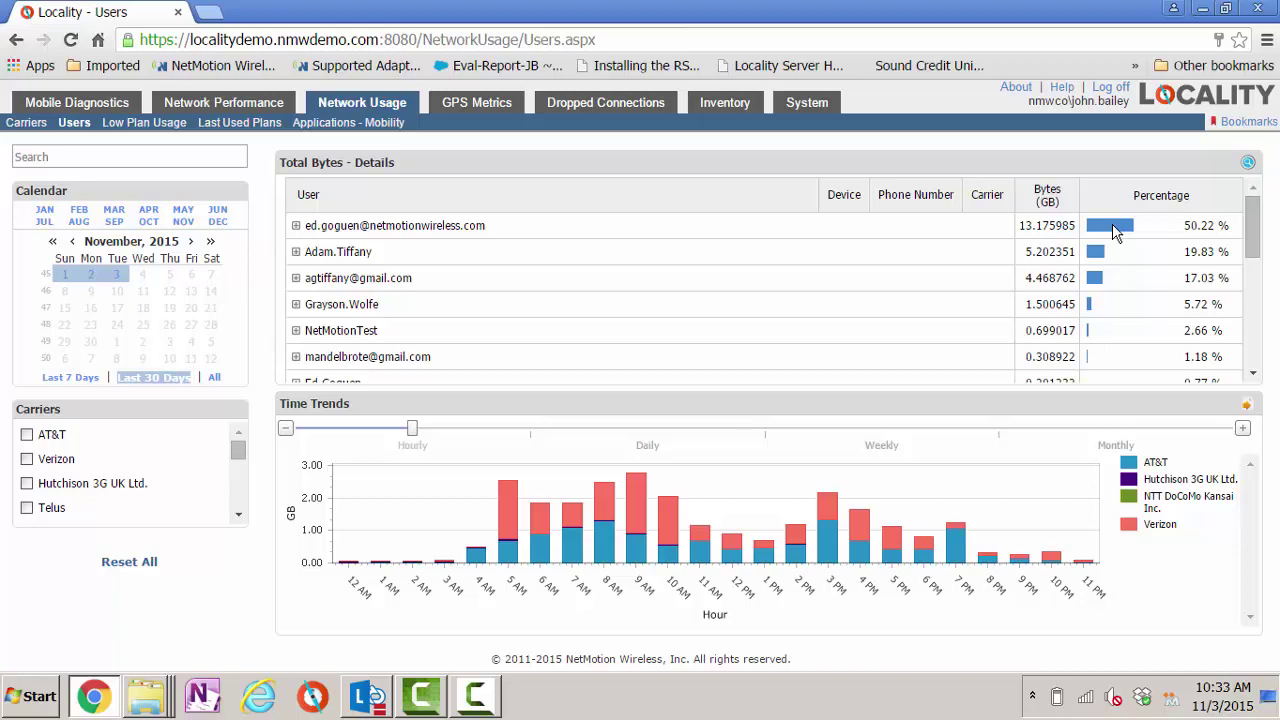
{"action": "left_click", "coordinate": [347, 123]}
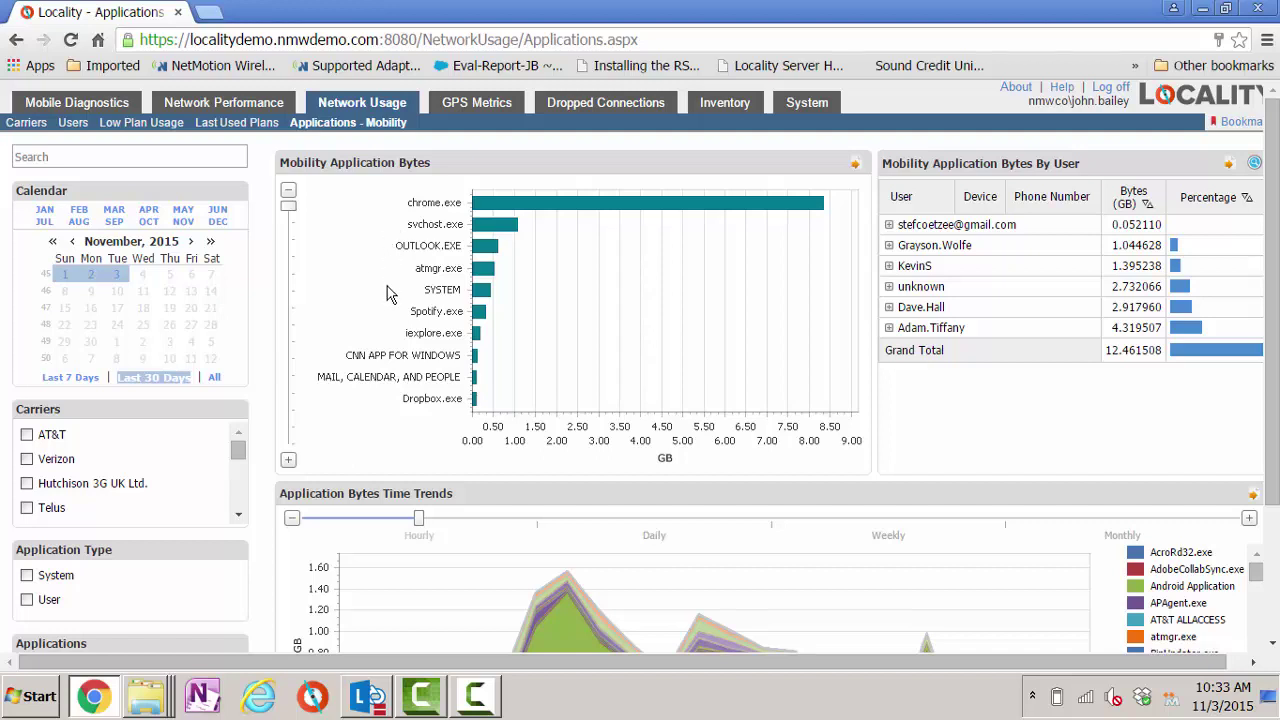
{"action": "mouse_move", "coordinate": [480, 207]}
{"action": "left_click", "coordinate": [412, 320]}
{"action": "left_click", "coordinate": [412, 320]}
Open the Dropped Connections trends and inspect the rightmost point of the Distribution chart.
{"action": "left_click", "coordinate": [588, 110]}
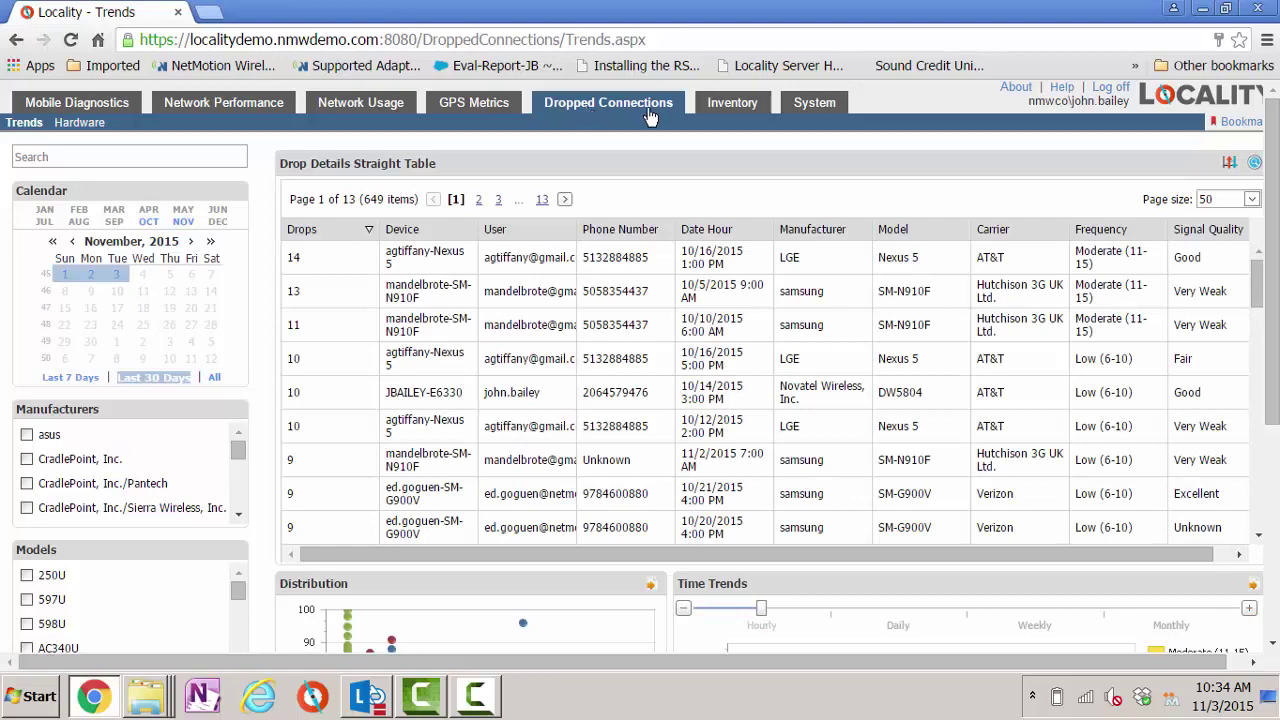
{"action": "left_click_drag", "start_coordinate": [1268, 120], "coordinate": [1268, 225]}
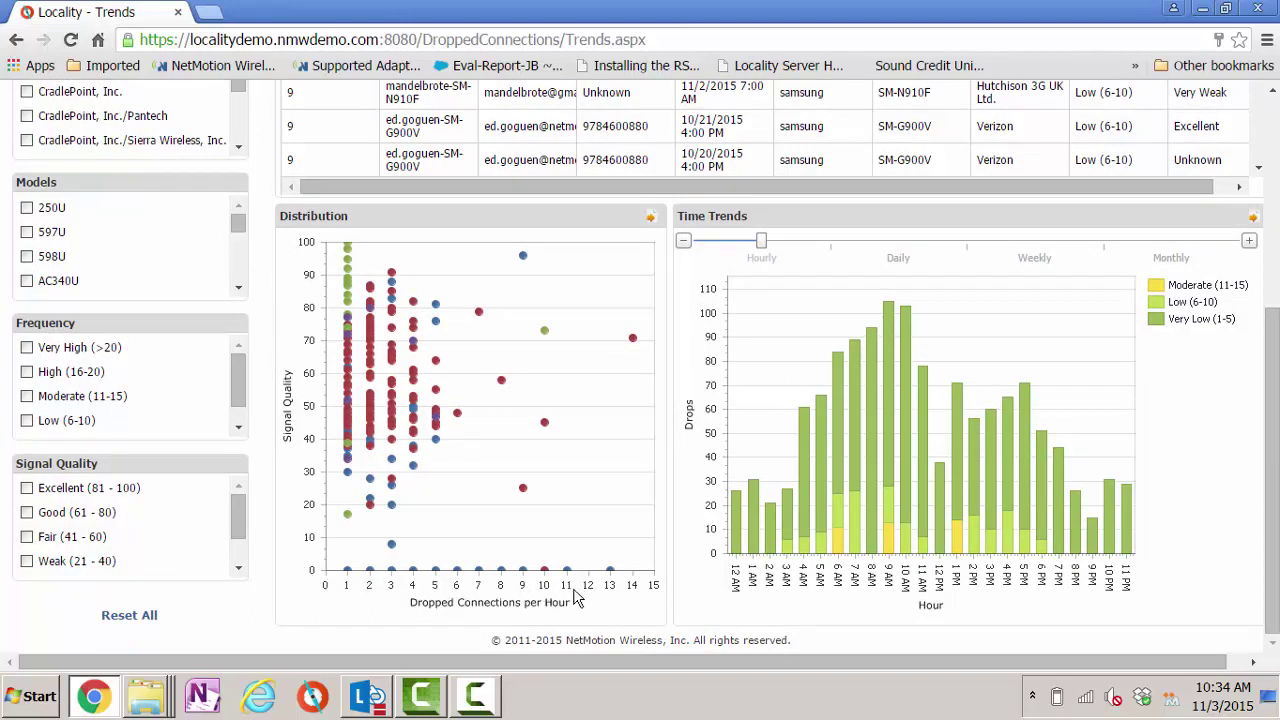
{"action": "mouse_move", "coordinate": [348, 518]}
{"action": "mouse_move", "coordinate": [634, 342]}
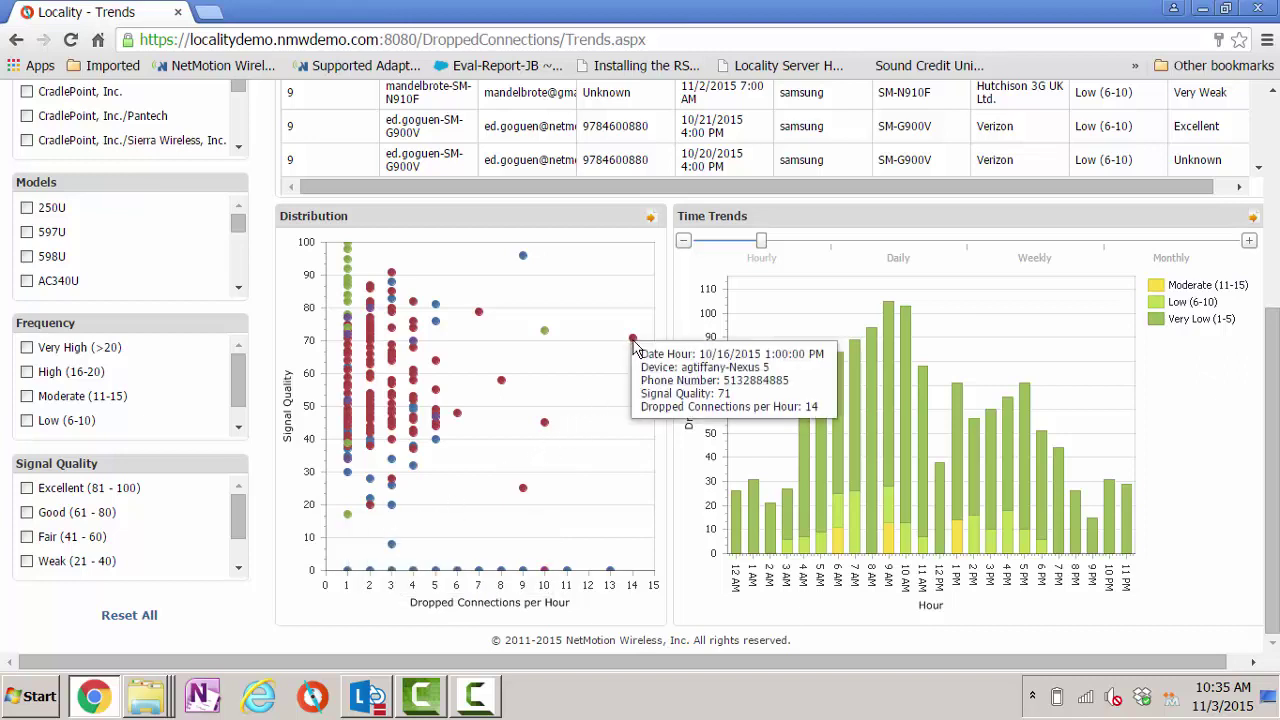
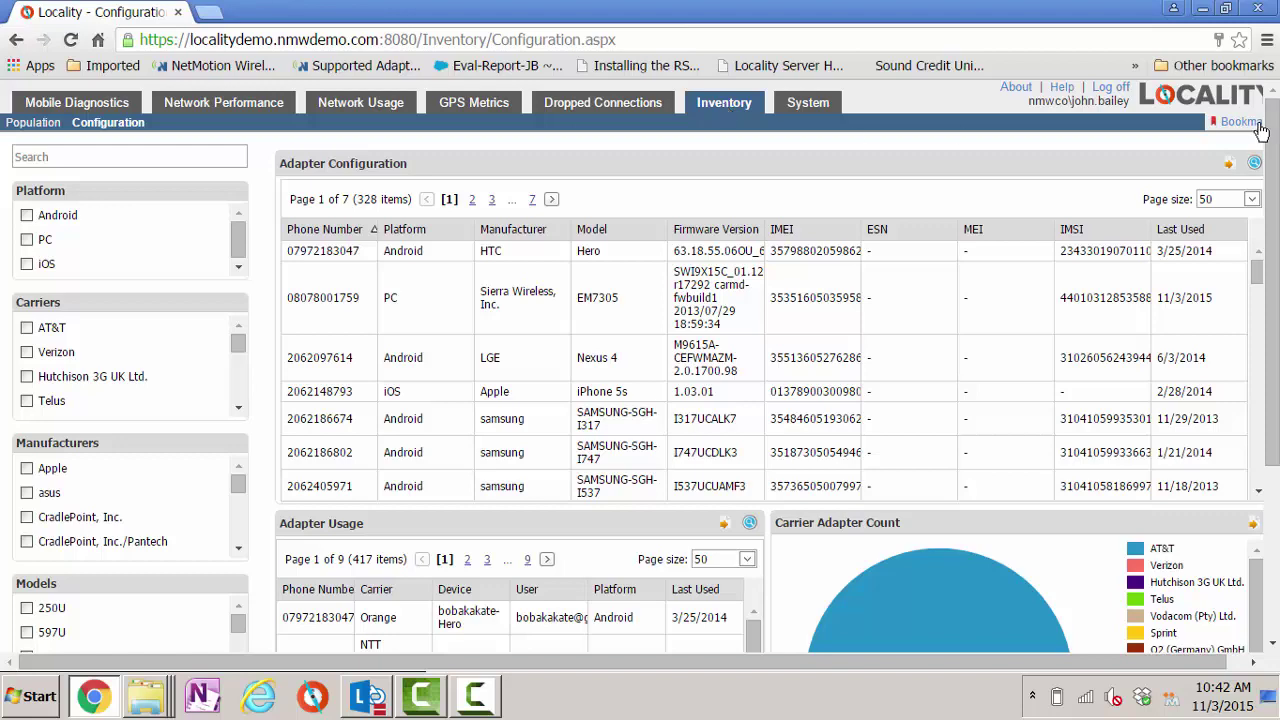
Filter the Inventory configuration report to the AC340U model and review its Adapter Configuration table.
{"action": "left_click_drag", "start_coordinate": [1268, 133], "coordinate": [1274, 335]}
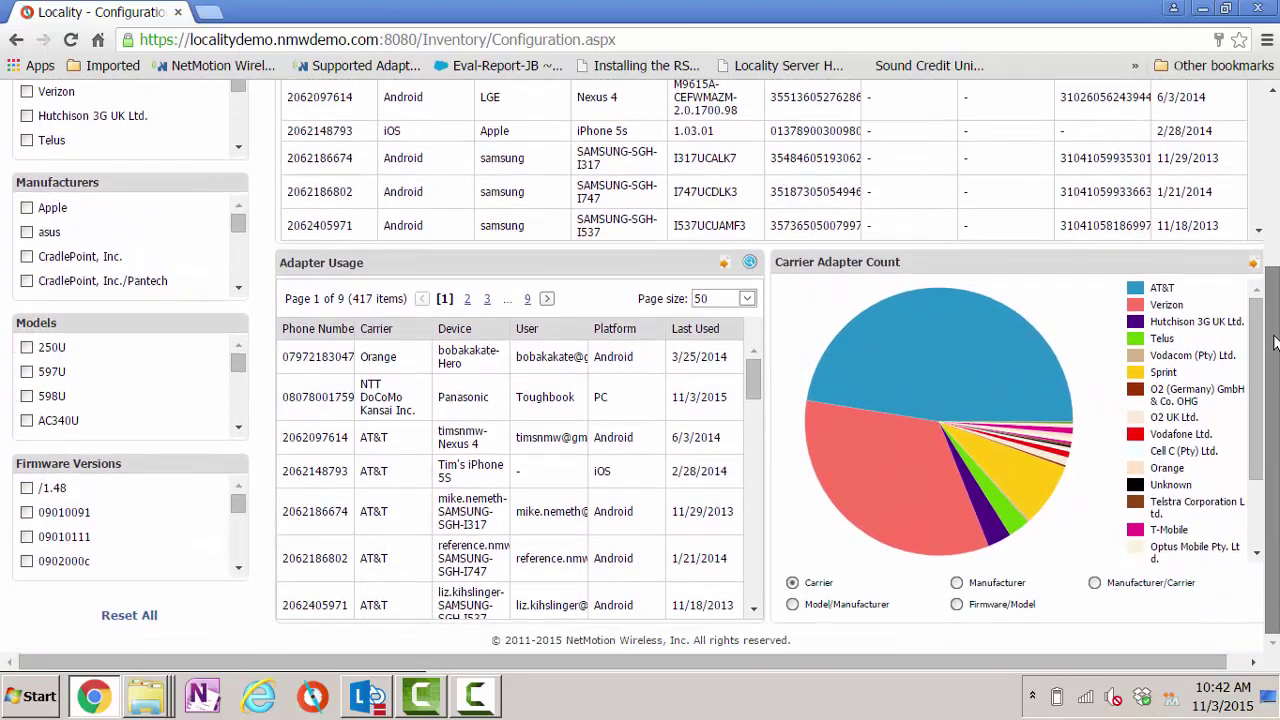
{"action": "left_click", "coordinate": [27, 422]}
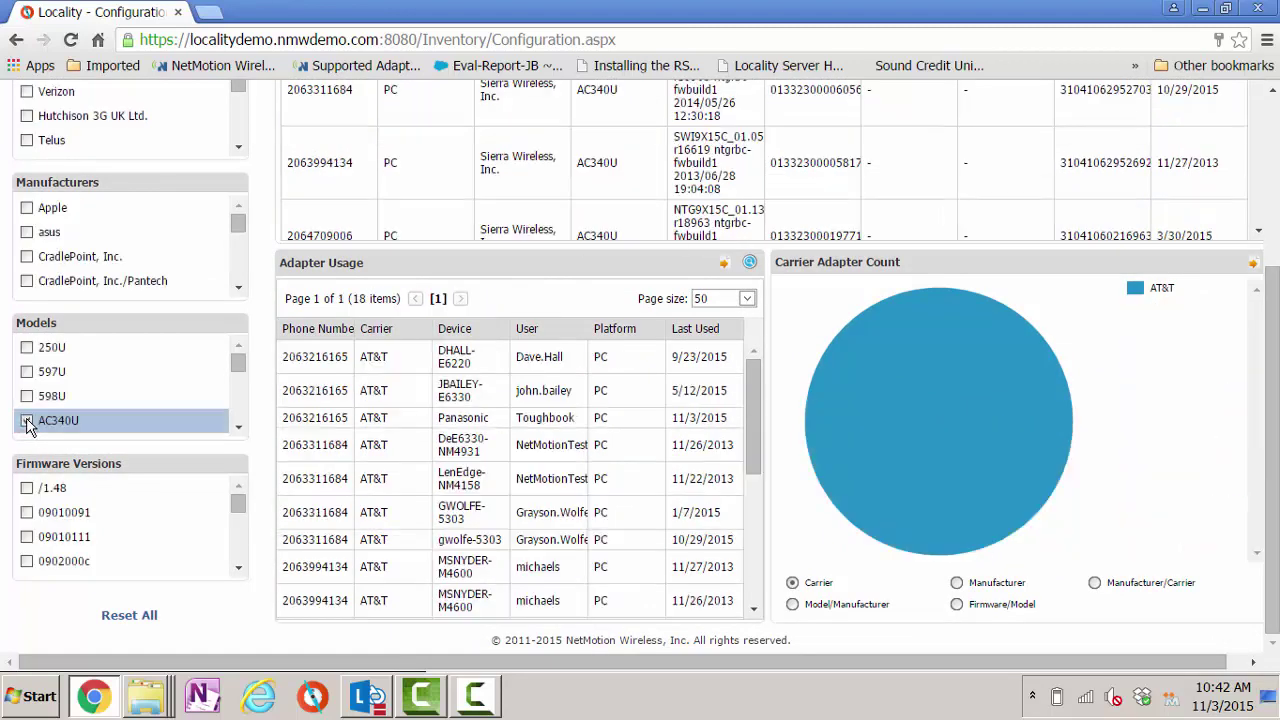
{"action": "scroll", "coordinate": [640, 400], "scroll_direction": "up", "scroll_amount": 3}
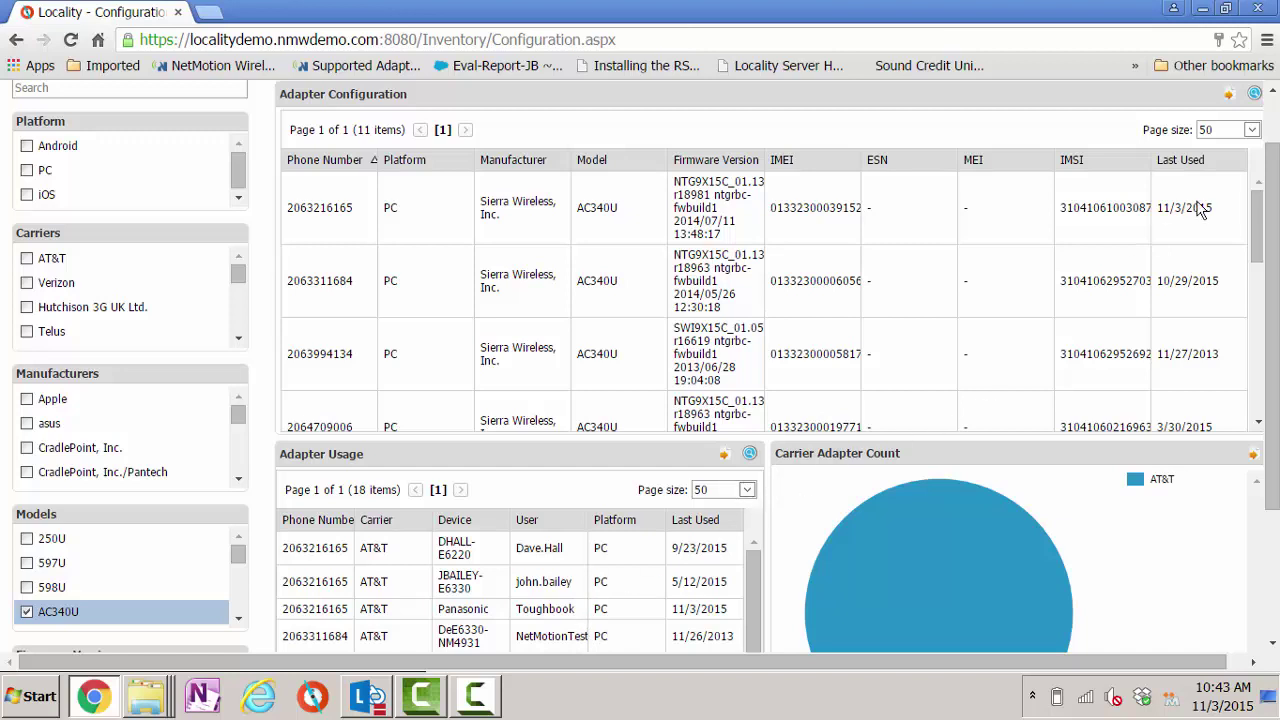
{"action": "left_click", "coordinate": [1229, 95]}
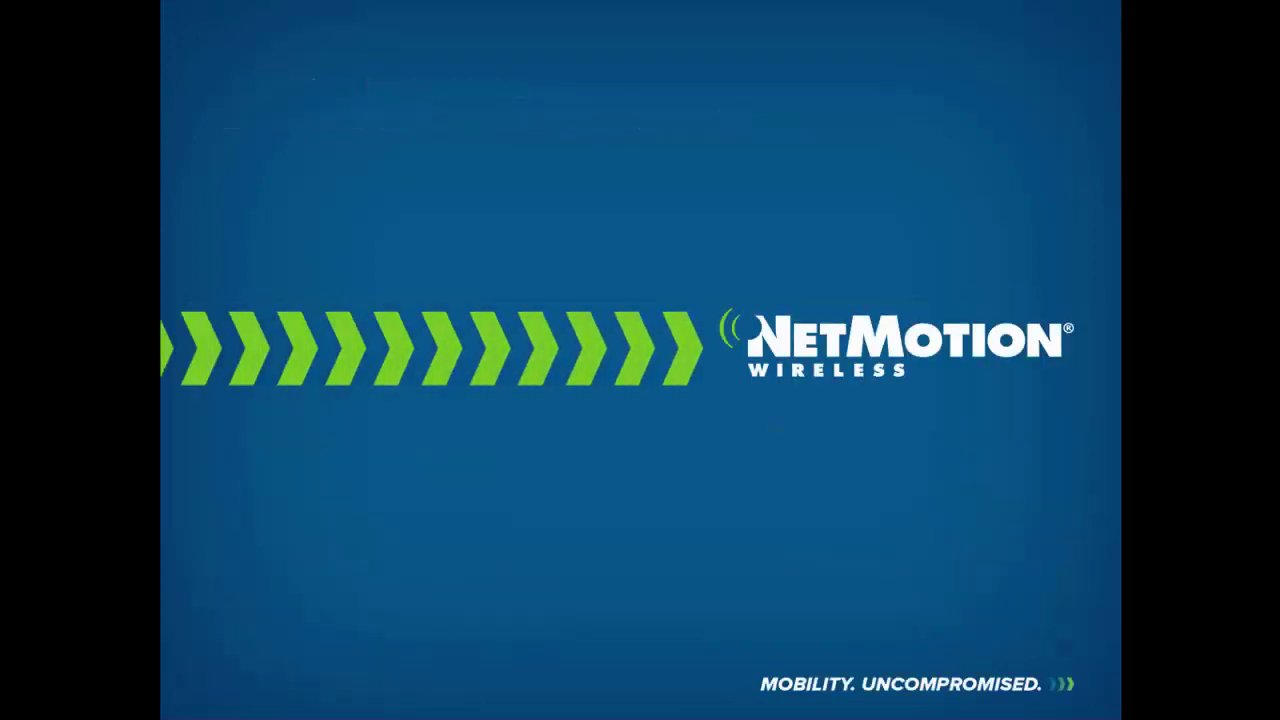
End the PowerPoint slide show at the closing NetMotion Wireless slide.
{"action": "key", "text": "Escape"}
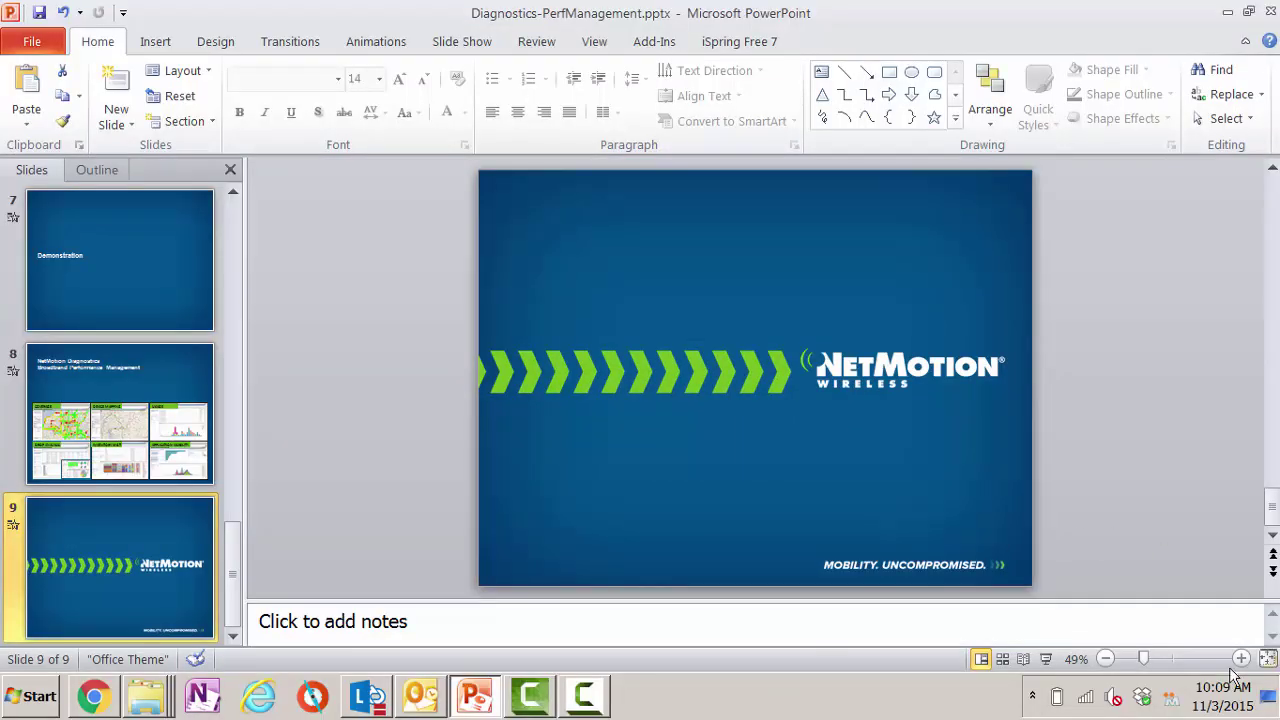